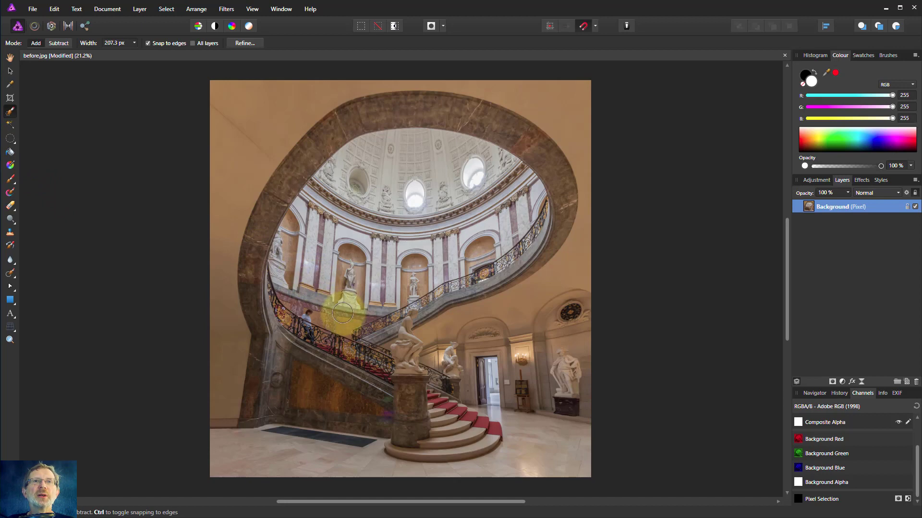
# Paint a Selection Brush selection from the left stairs up over the dome and gallery
pyautogui.moveTo(306, 292)
pyautogui.mouseDown()
pyautogui.moveTo(298, 264)
pyautogui.moveTo(374, 164)
pyautogui.moveTo(442, 181)
pyautogui.moveTo(484, 208)
pyautogui.moveTo(457, 247)
pyautogui.moveTo(499, 171)
pyautogui.moveTo(516, 205)
pyautogui.moveTo(366, 295)
pyautogui.moveTo(381, 294)
pyautogui.moveTo(397, 216)
pyautogui.moveTo(374, 235)
pyautogui.moveTo(377, 329)
pyautogui.moveTo(453, 304)
pyautogui.moveTo(539, 222)
pyautogui.moveTo(525, 251)
pyautogui.mouseUp()
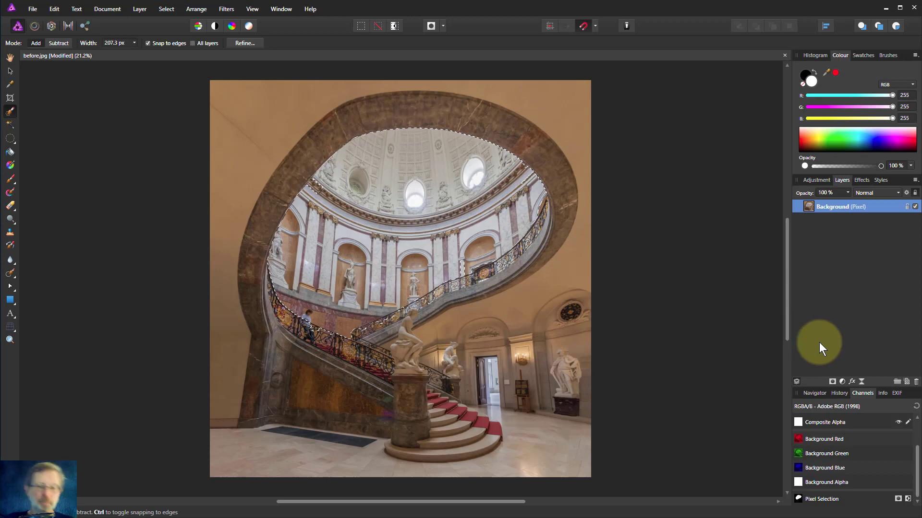
# Copy the selected dome area to a new layer named 'middle bit' with Ctrl+J
pyautogui.hotkey('ctrl', 'j')
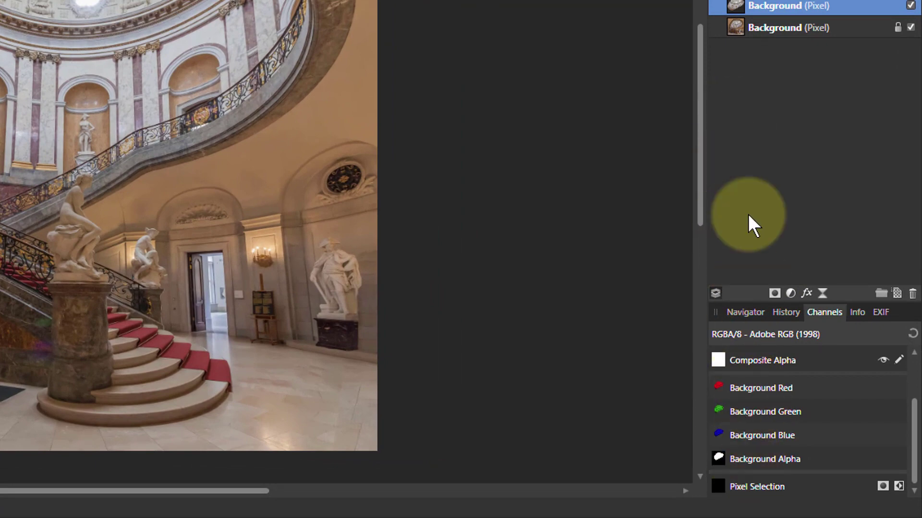
pyautogui.moveTo(758, 11); pyautogui.dragTo(762, 8)
pyautogui.doubleClick(762, 8)
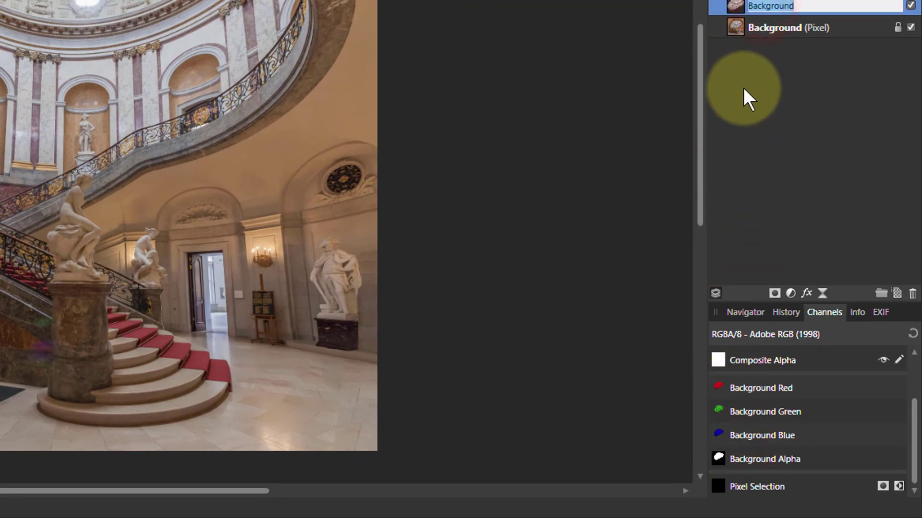
pyautogui.write('m')
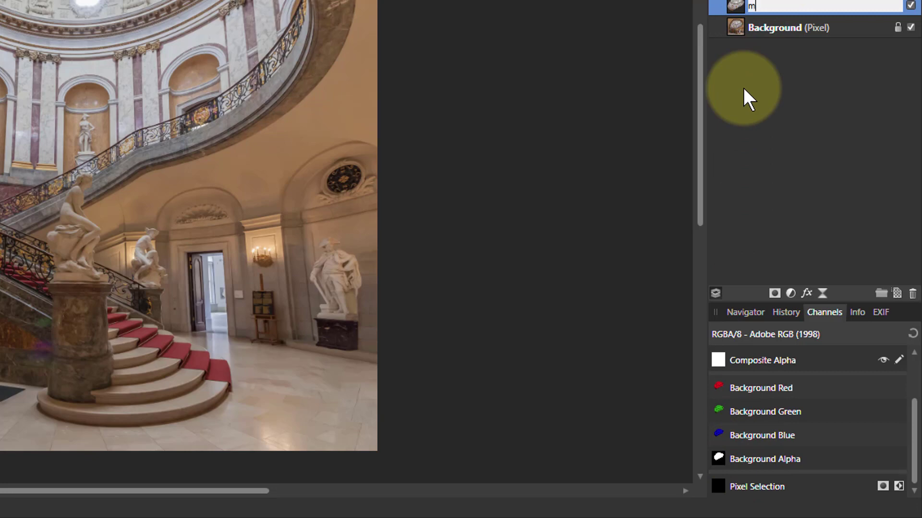
pyautogui.write('iddle ')
pyautogui.write('bit')
pyautogui.press('Return')
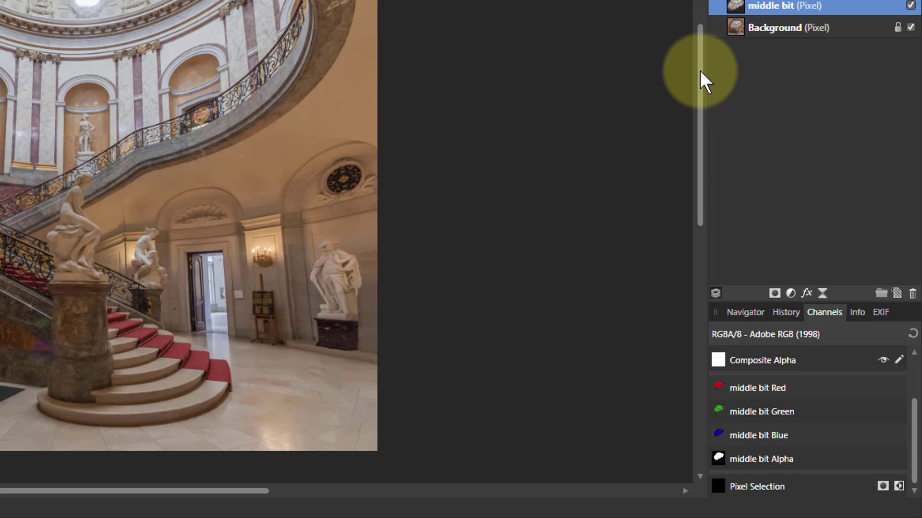
pyautogui.scroll(3, 758, 432)
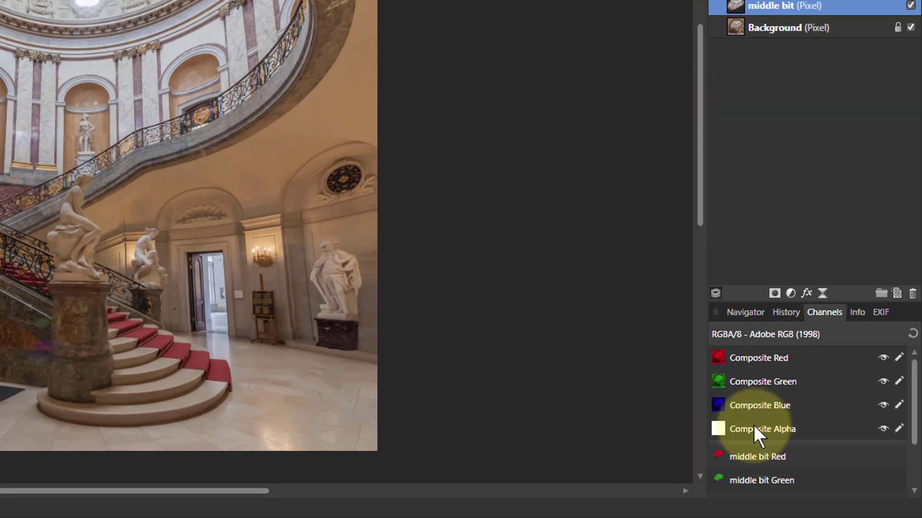
pyautogui.scroll(-3, 750, 377)
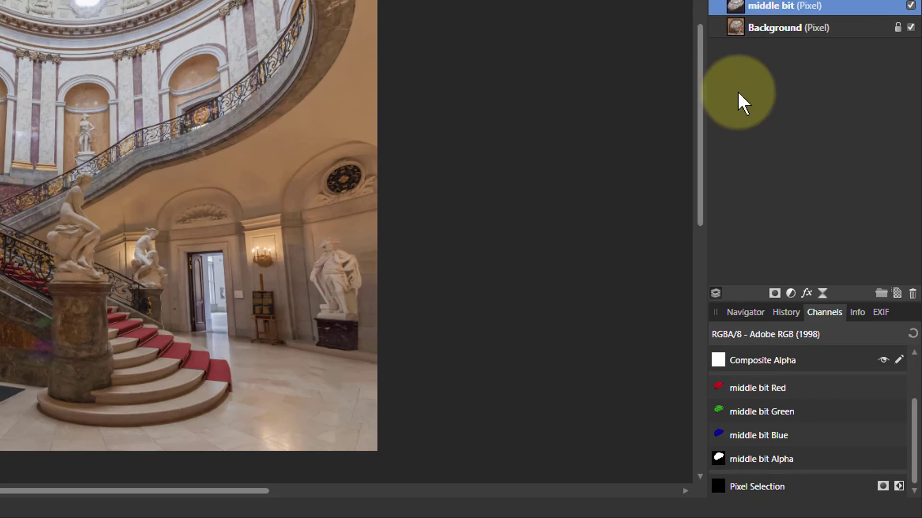
pyautogui.click(739, 456)
pyautogui.rightClick(739, 458)
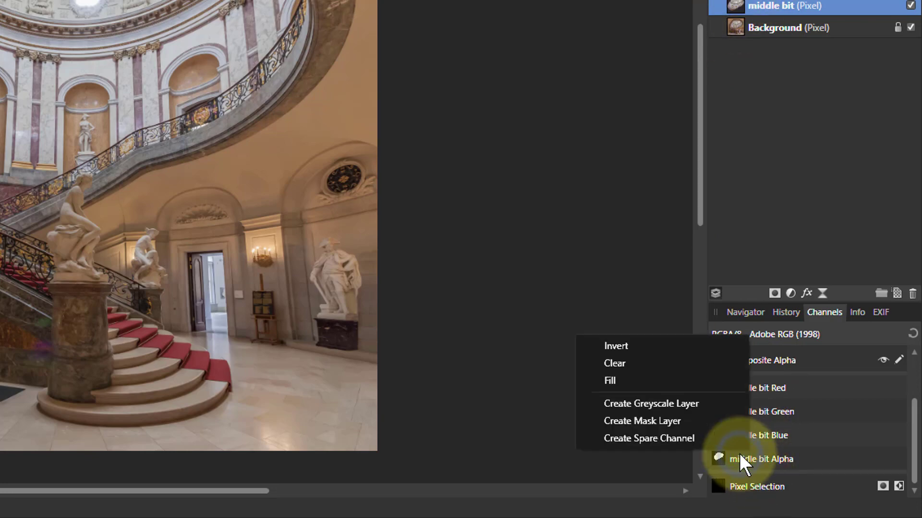
pyautogui.click(624, 419)
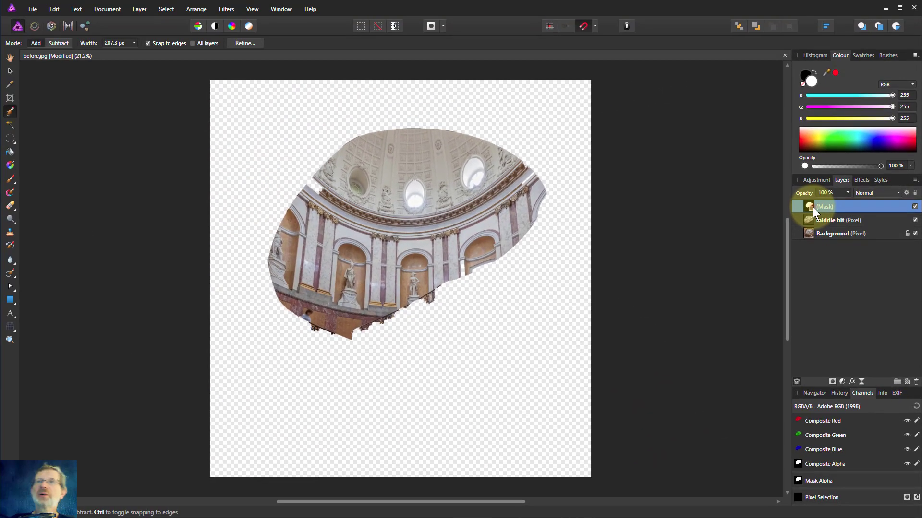
pyautogui.keyDown('alt'); pyautogui.click(812, 206); pyautogui.keyUp('alt')
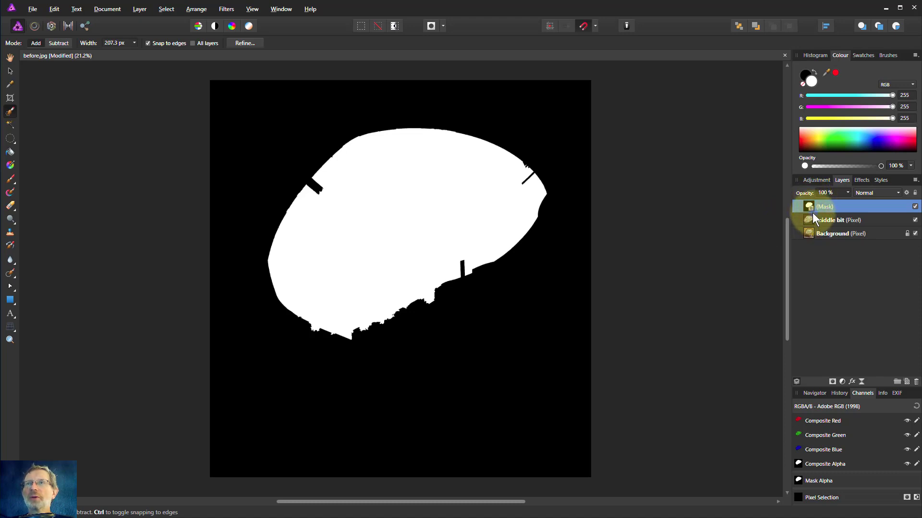
pyautogui.rightClick(812, 208)
pyautogui.rightClick(812, 203)
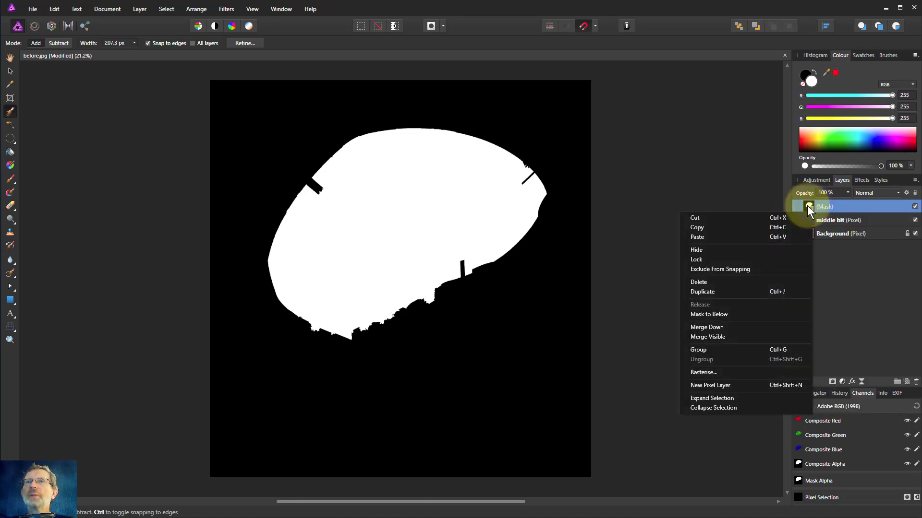
pyautogui.click(745, 282)
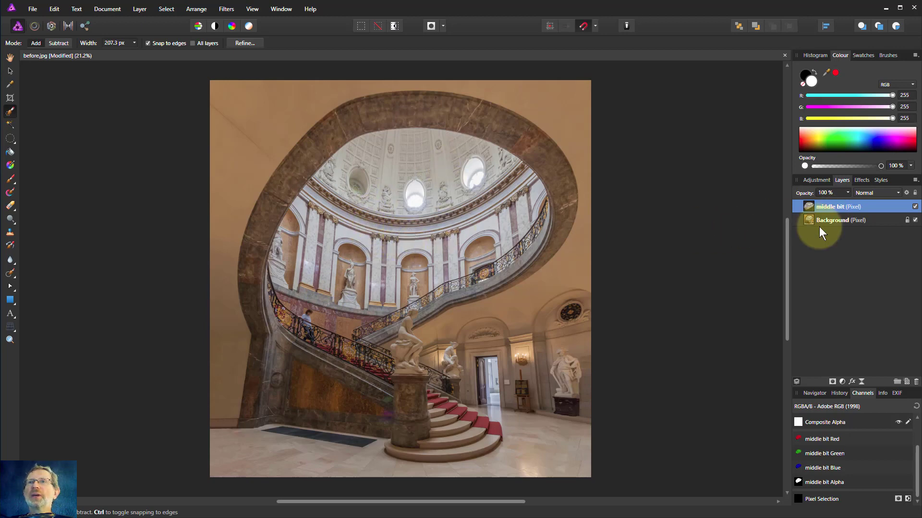
# Hide the Background layer and turn the middle bit layer into a mask
pyautogui.click(915, 220)
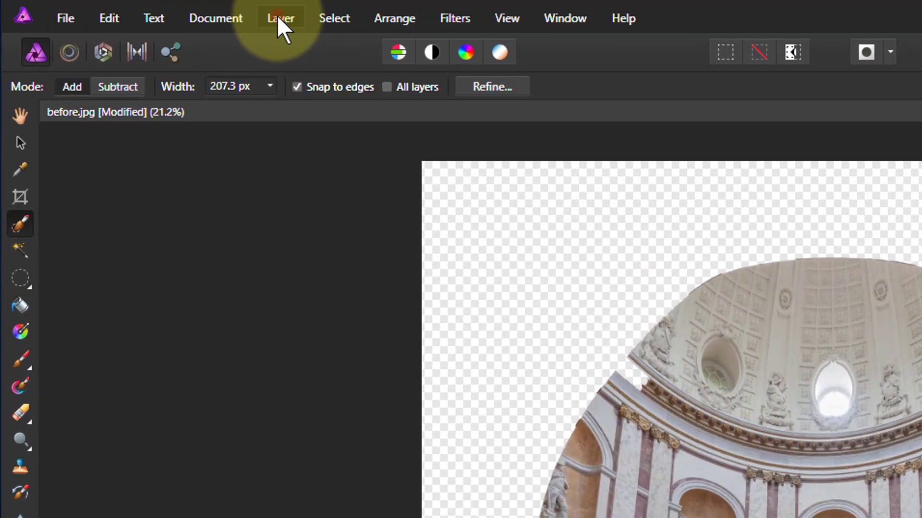
pyautogui.click(279, 18)
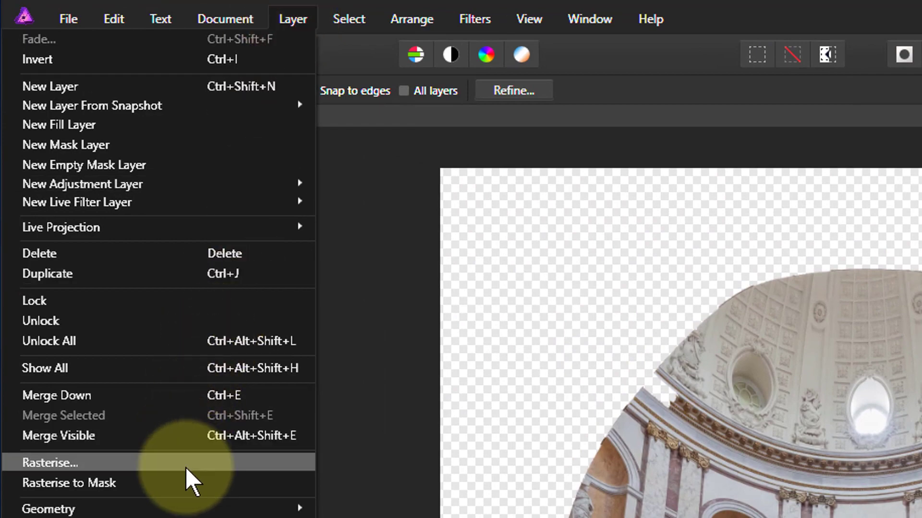
pyautogui.click(190, 484)
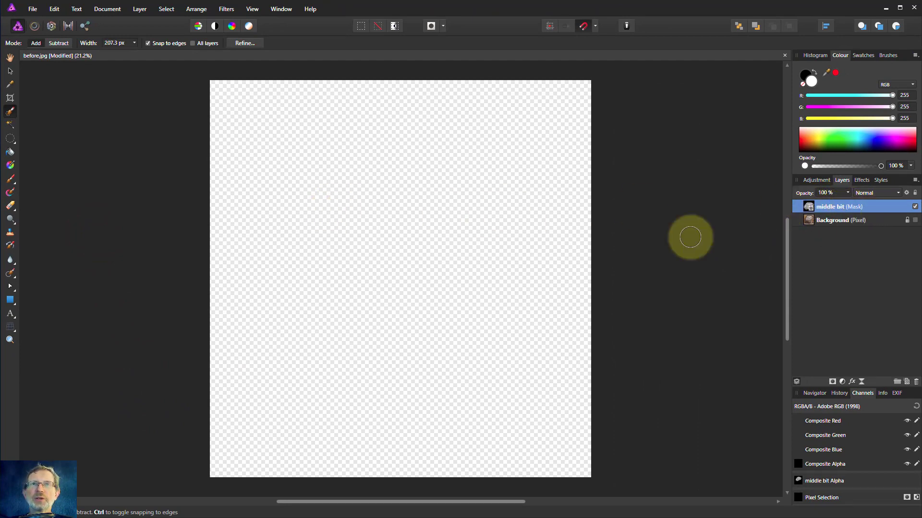
# Toggle the Background off and Alt-view the middle bit mask in isolation
pyautogui.click(915, 221)
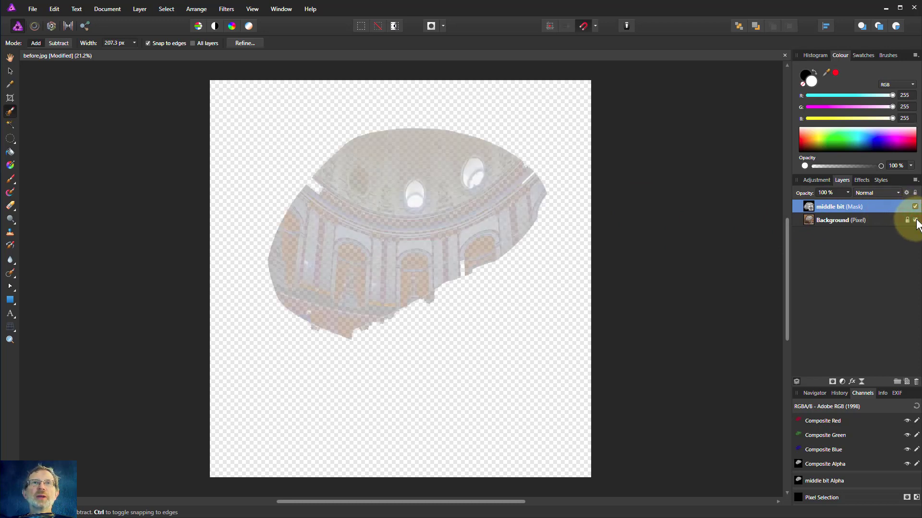
pyautogui.click(915, 220)
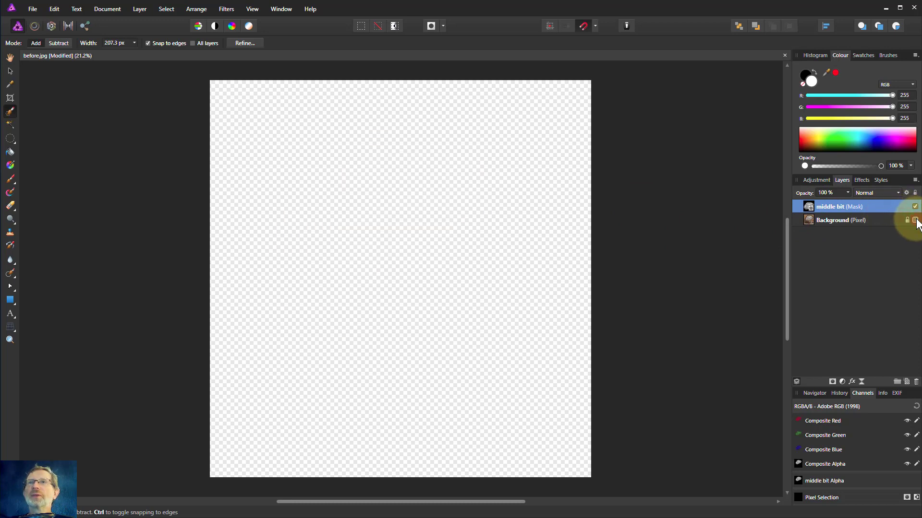
pyautogui.keyDown('alt'); pyautogui.click(809, 206); pyautogui.keyUp('alt')
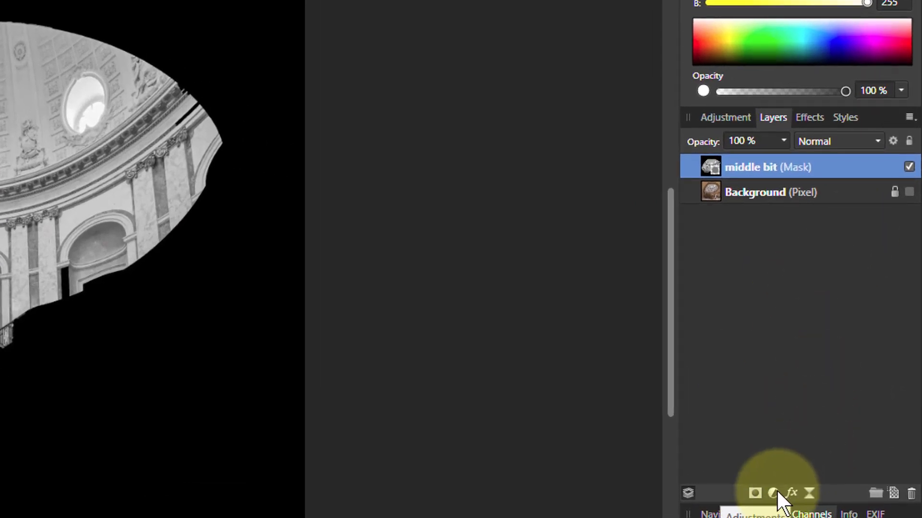
# Add a Curves adjustment, nest the middle bit mask inside it, and show Background again
pyautogui.click(775, 491)
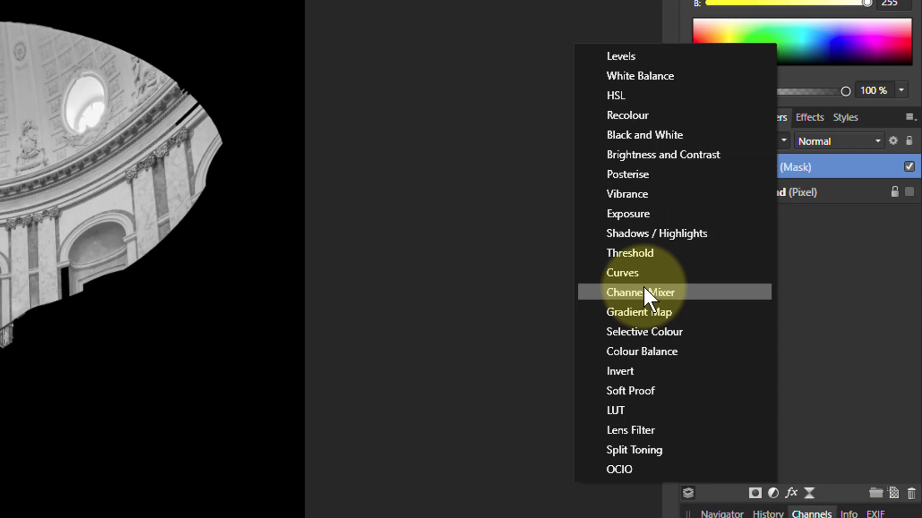
pyautogui.click(640, 273)
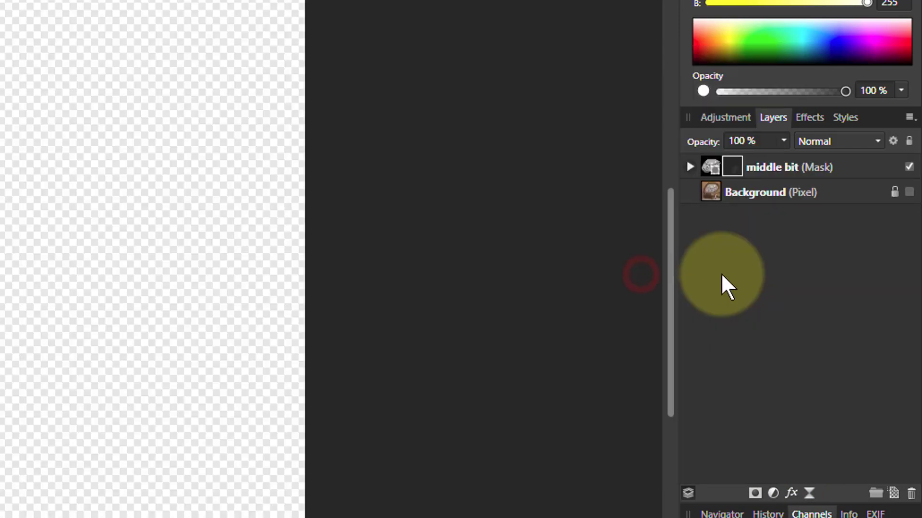
pyautogui.click(690, 166)
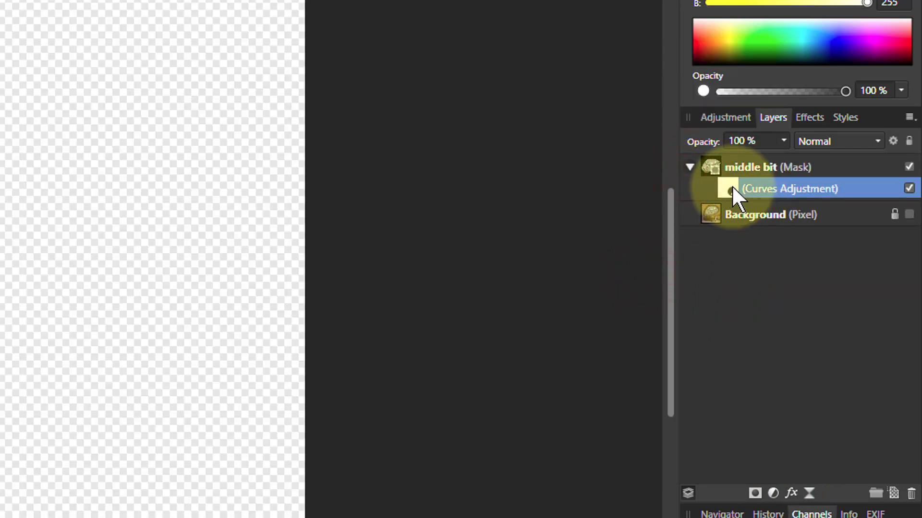
pyautogui.moveTo(732, 189)
pyautogui.mouseDown()
pyautogui.moveTo(730, 161)
pyautogui.moveTo(724, 167)
pyautogui.mouseUp()
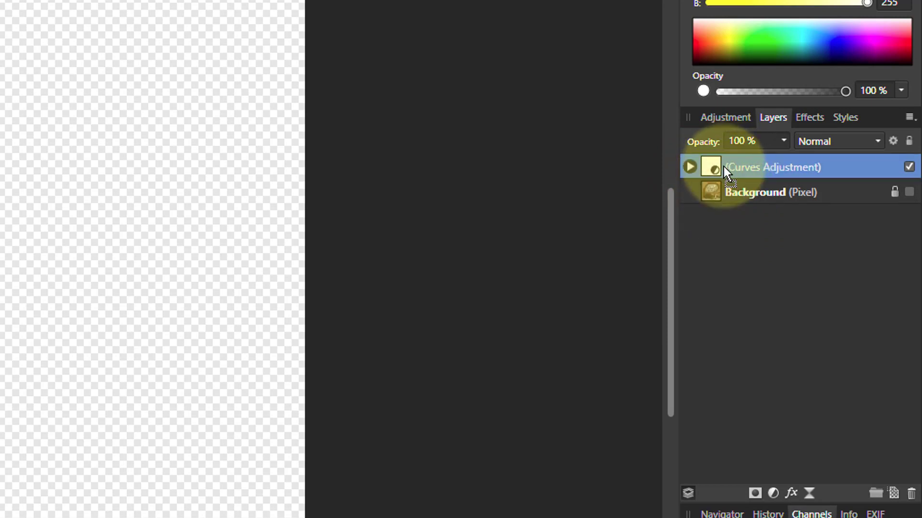
pyautogui.click(689, 166)
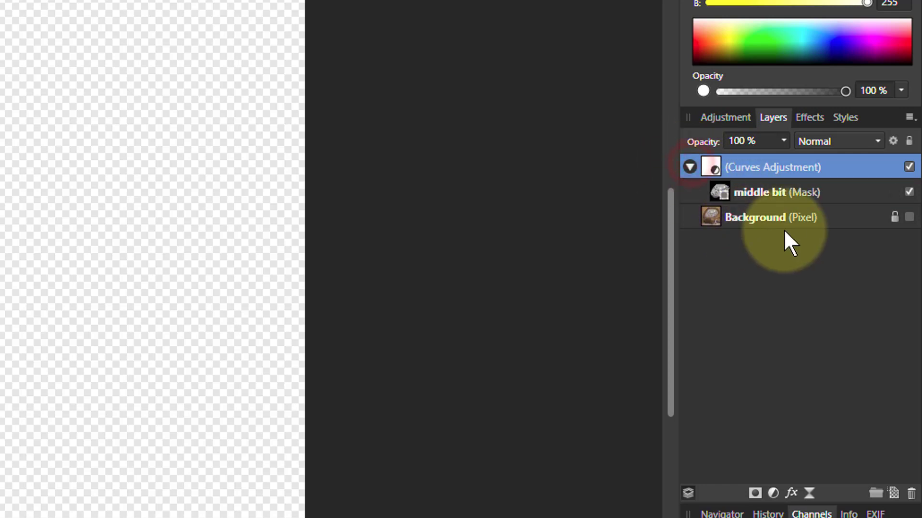
pyautogui.click(909, 217)
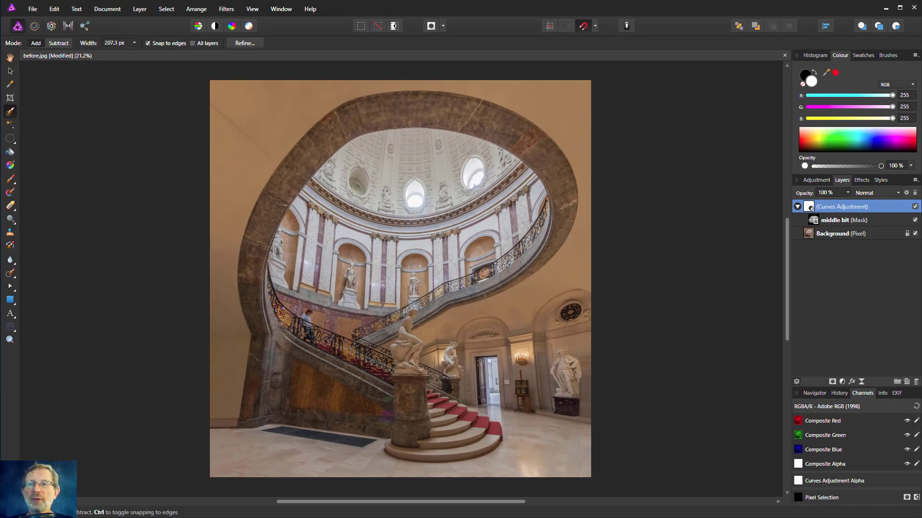
# Open the Curves settings, bend the curve down to darken, and inspect the mask
pyautogui.doubleClick(810, 207)
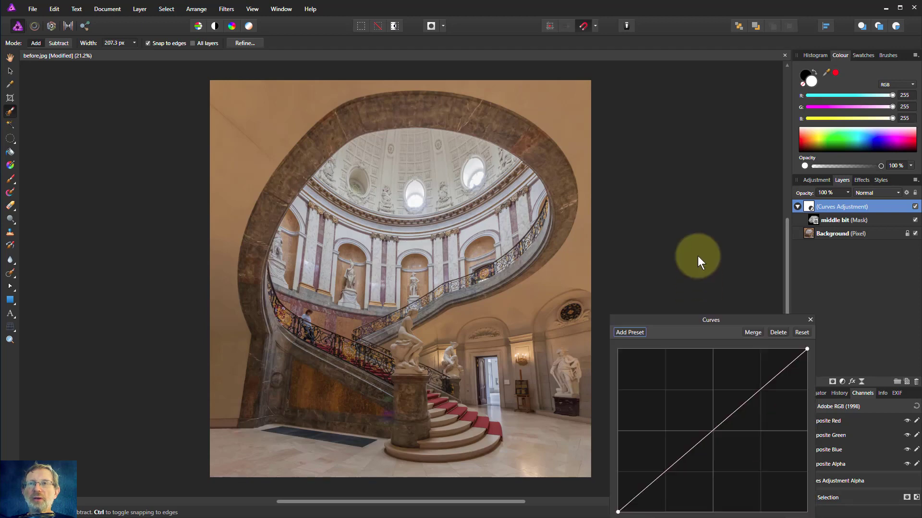
pyautogui.moveTo(702, 323); pyautogui.dragTo(662, 228)
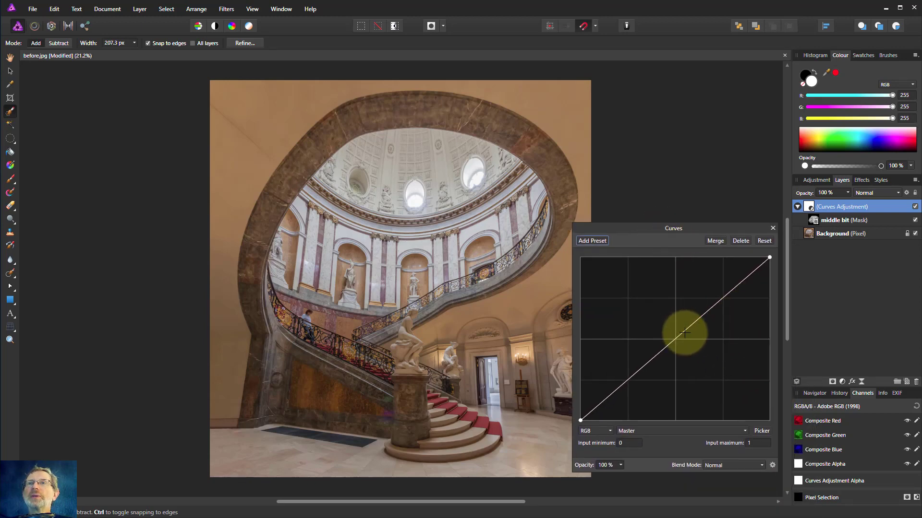
pyautogui.moveTo(683, 333)
pyautogui.mouseDown()
pyautogui.moveTo(705, 351)
pyautogui.moveTo(687, 335)
pyautogui.mouseUp()
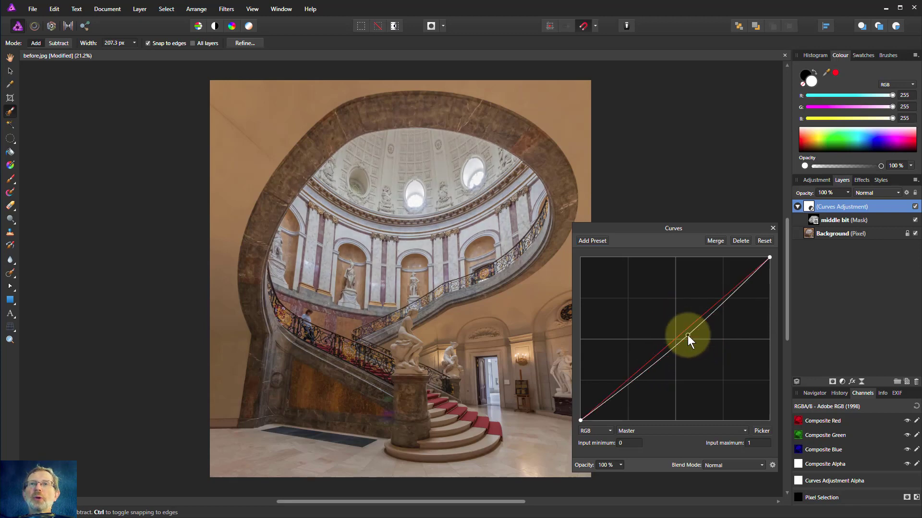
pyautogui.keyDown('alt'); pyautogui.click(814, 220); pyautogui.keyUp('alt')
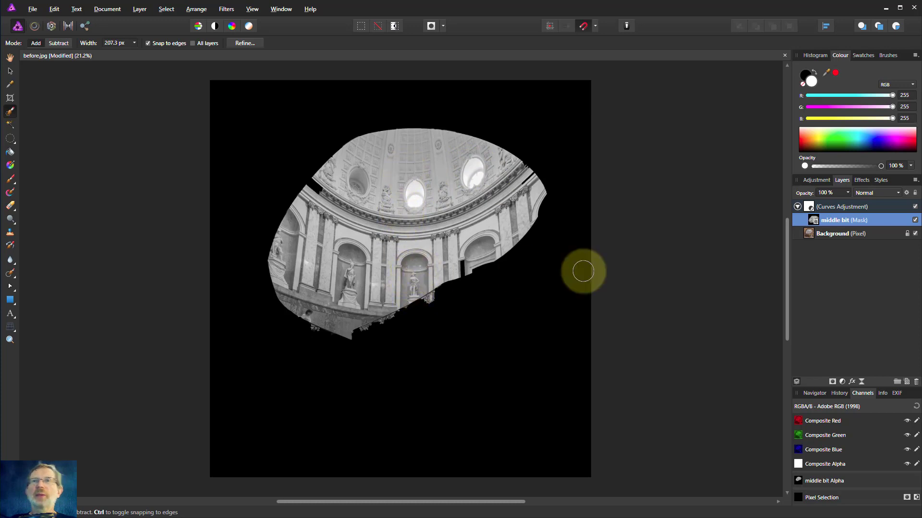
# Pull the curve lower to fine-tune the midtone darkening, then close Curves
pyautogui.doubleClick(813, 203)
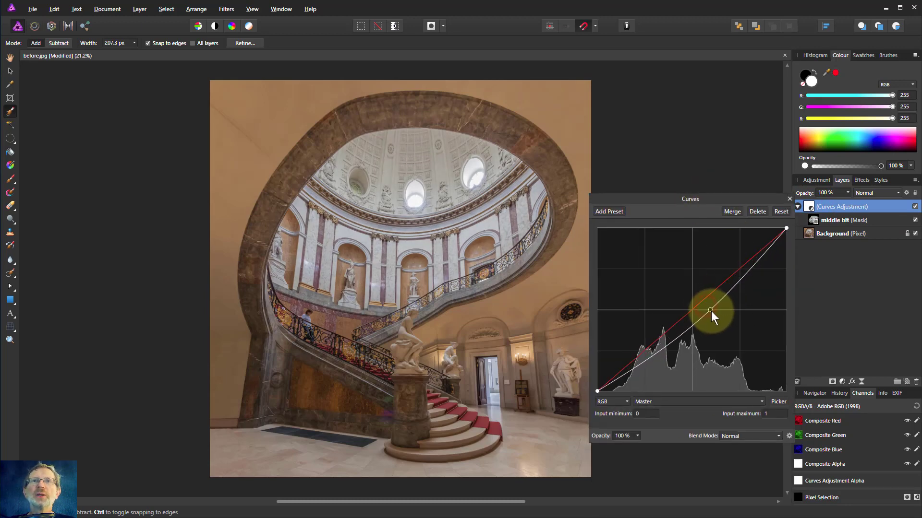
pyautogui.moveTo(710, 311); pyautogui.dragTo(712, 313)
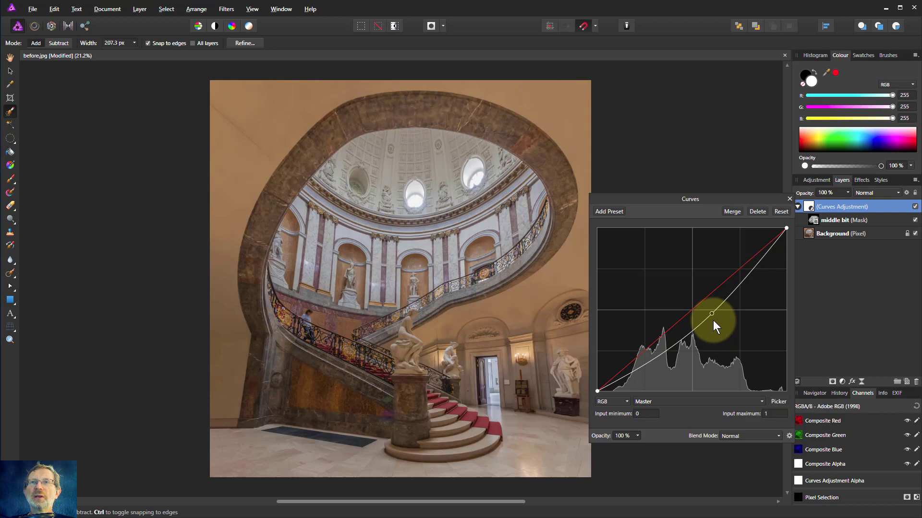
pyautogui.moveTo(714, 321)
pyautogui.mouseDown()
pyautogui.moveTo(721, 324)
pyautogui.moveTo(705, 313)
pyautogui.moveTo(689, 321)
pyautogui.moveTo(695, 328)
pyautogui.mouseUp()
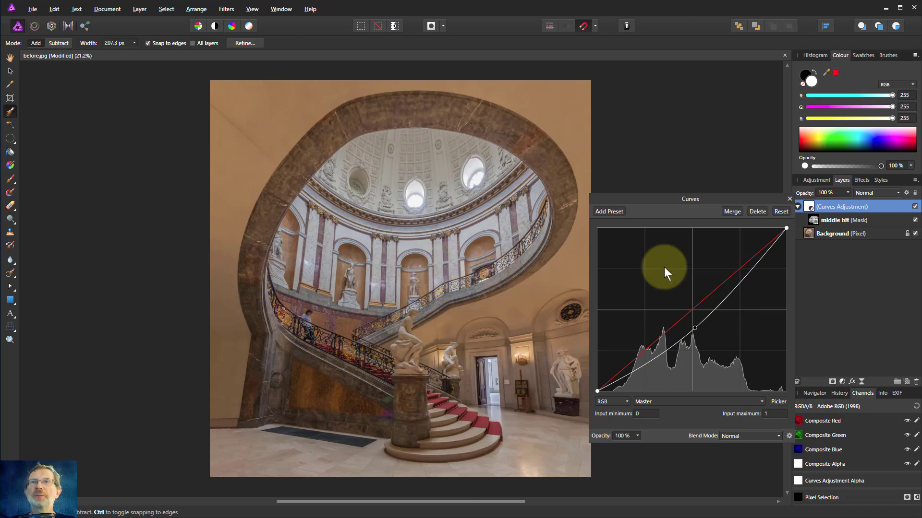
pyautogui.click(788, 198)
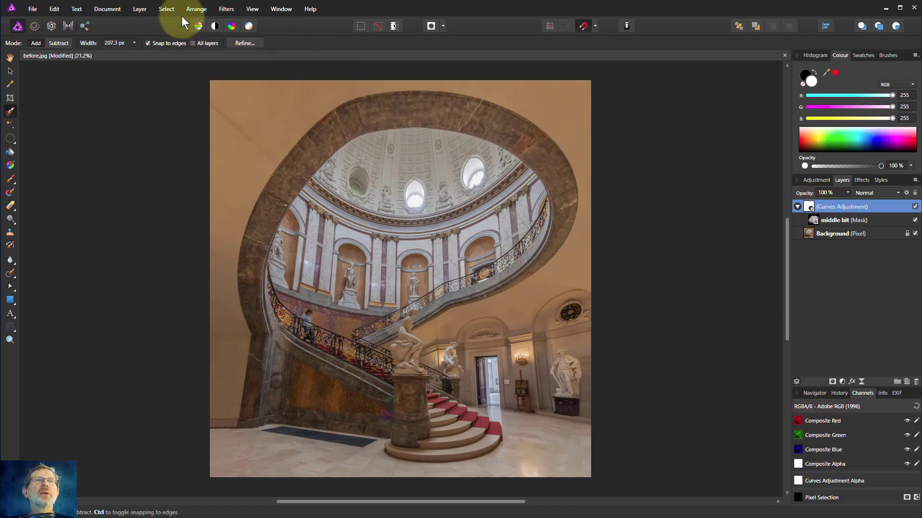
# Show the Layer menu's commands for rasterising and merging
pyautogui.click(137, 13)
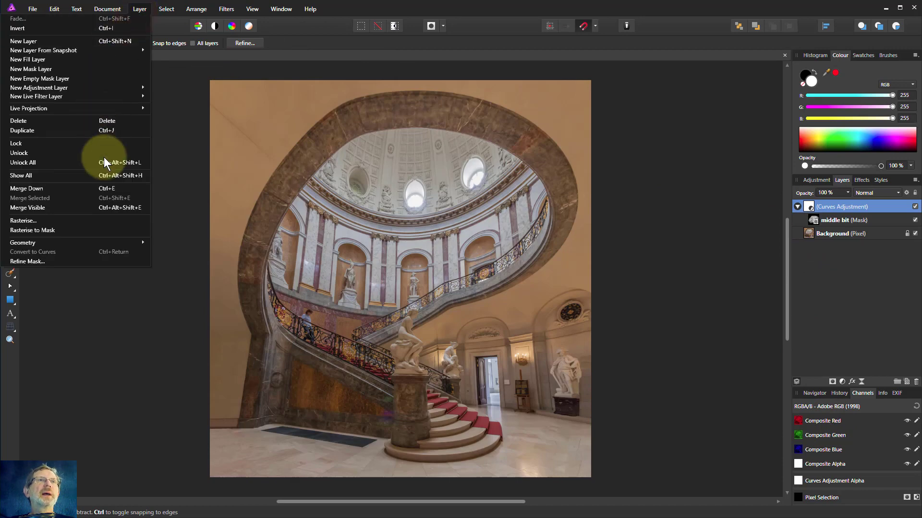